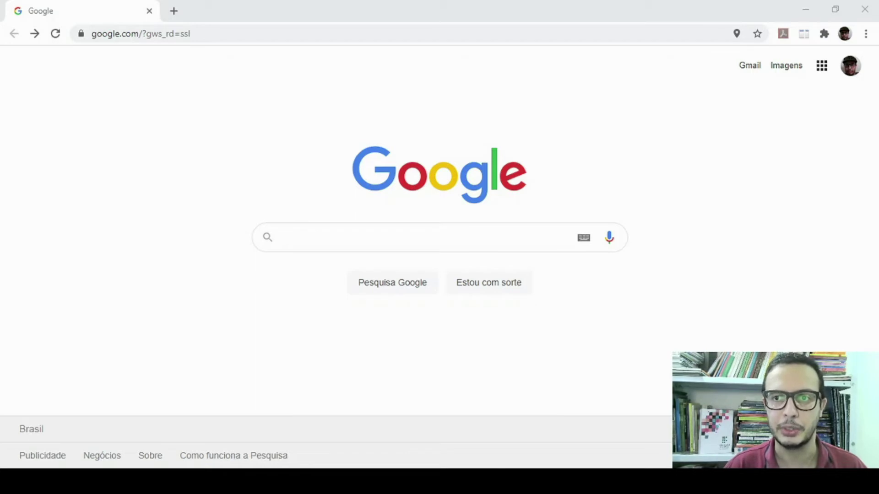
Open Google Drive from the Google home page.
click(822, 72)
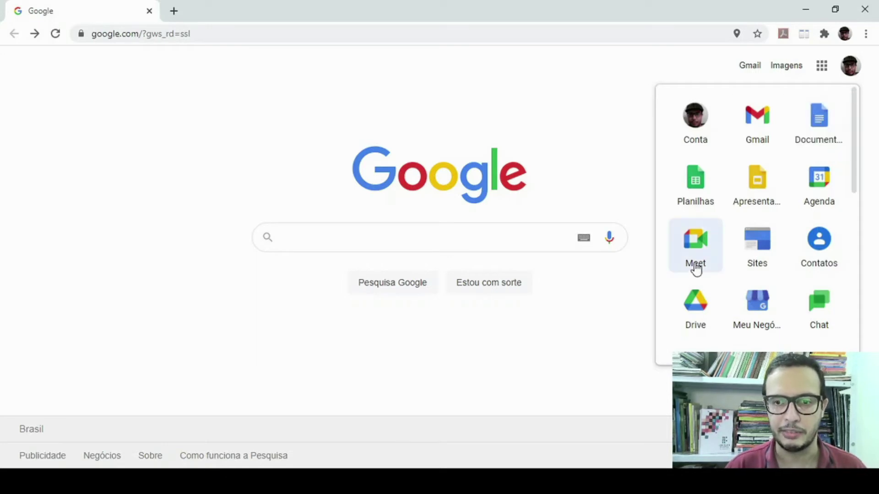
click(705, 307)
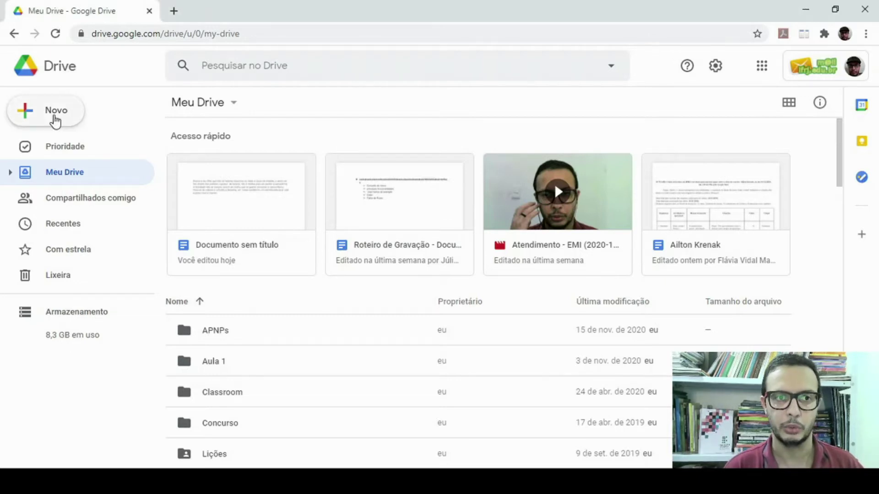
Browse the Google Docs template gallery, covering the general and the IFRJ institution templates, and close it.
click(55, 120)
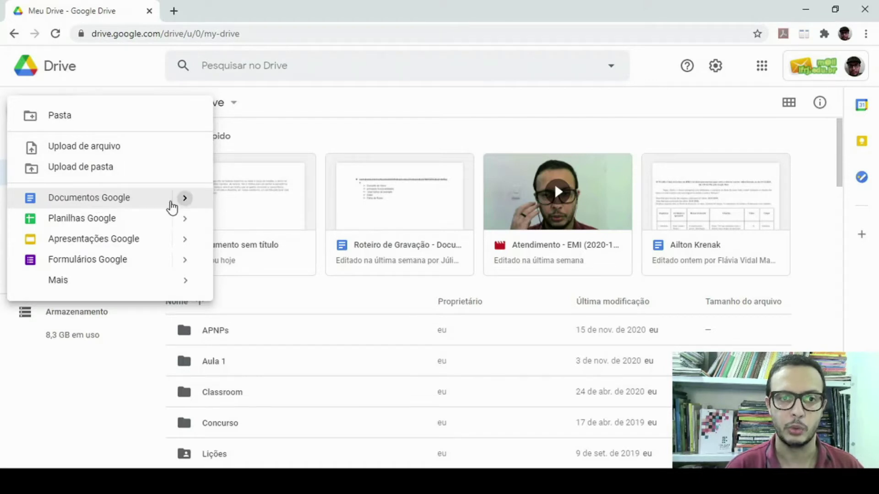
click(185, 199)
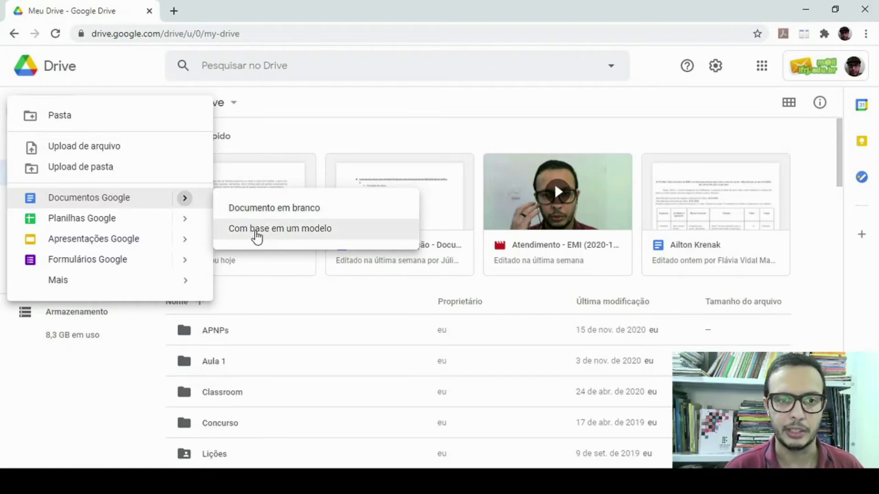
click(256, 233)
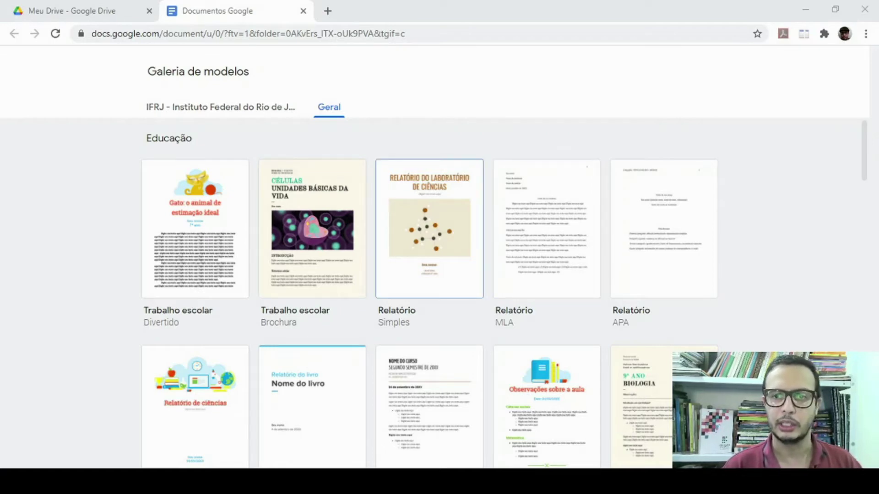
scroll(545, 238, down, 5)
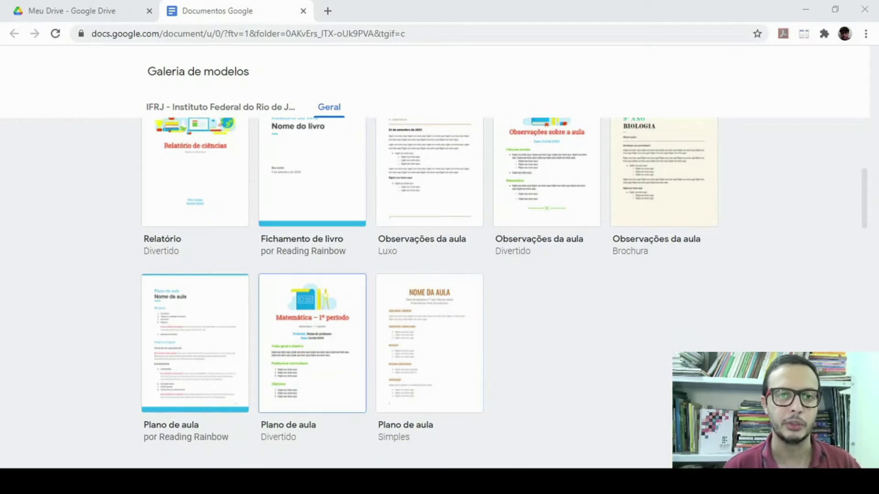
click(247, 112)
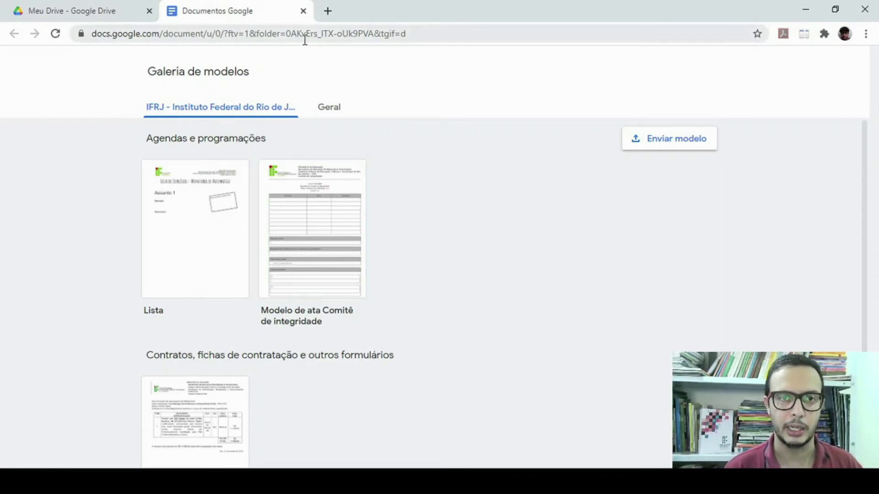
click(303, 11)
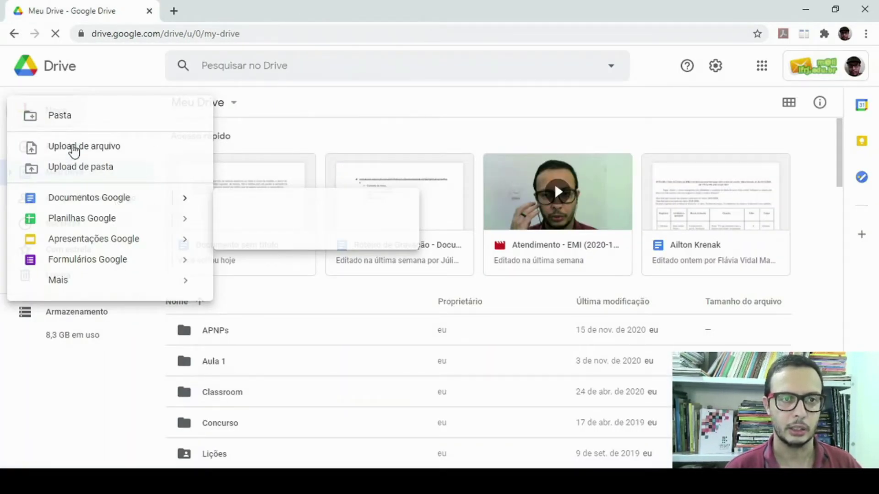
click(356, 105)
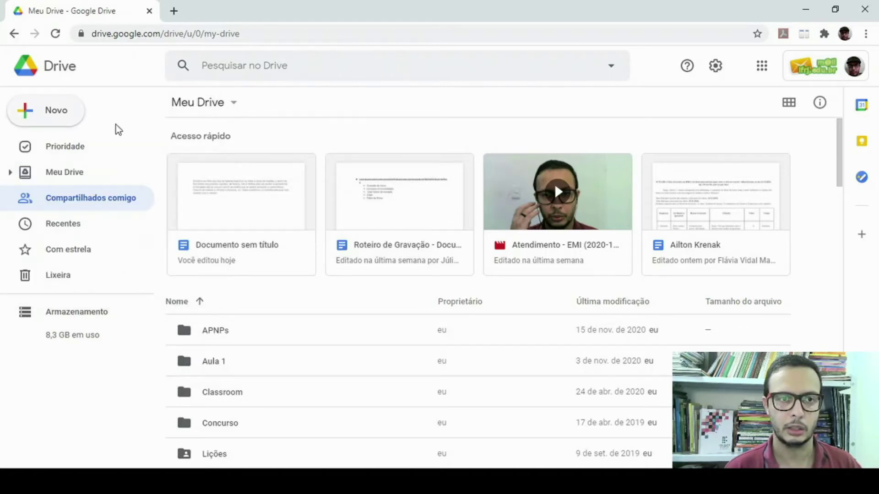
Create a new blank Google Docs document from Drive.
click(65, 125)
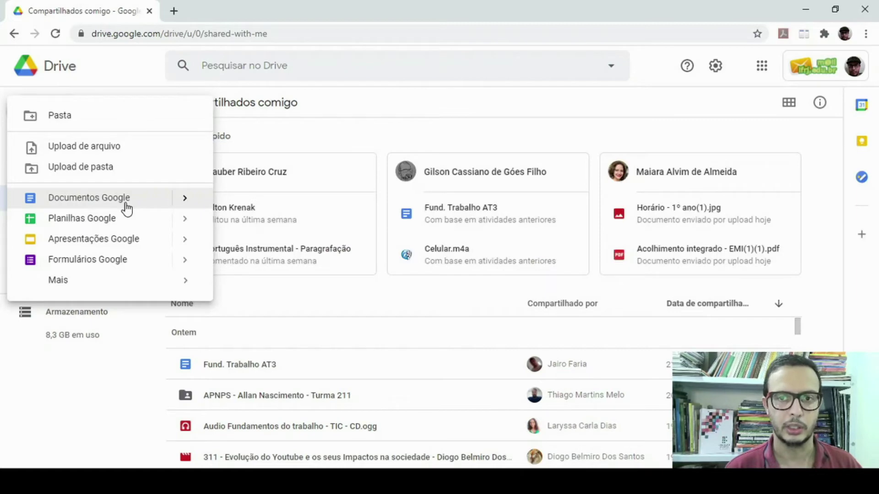
click(188, 205)
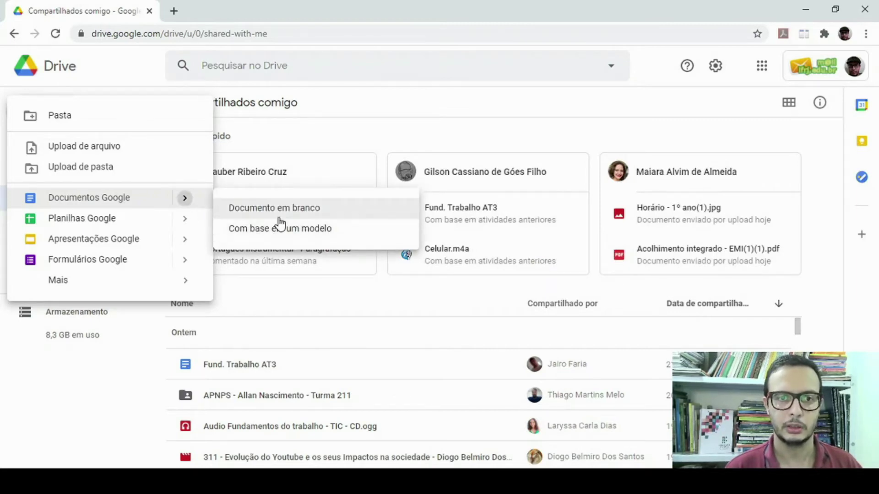
click(282, 214)
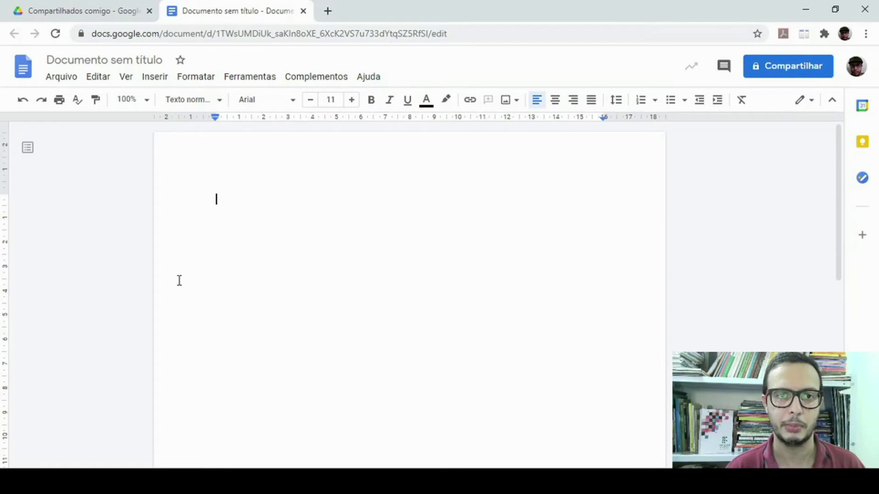
Rename the untitled document as "goggle docs" and return to the page body.
click(100, 58)
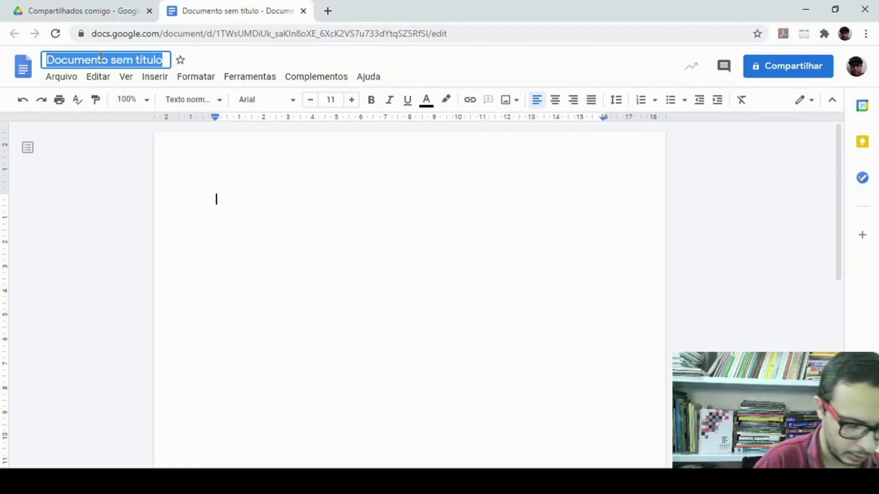
text(goggle)
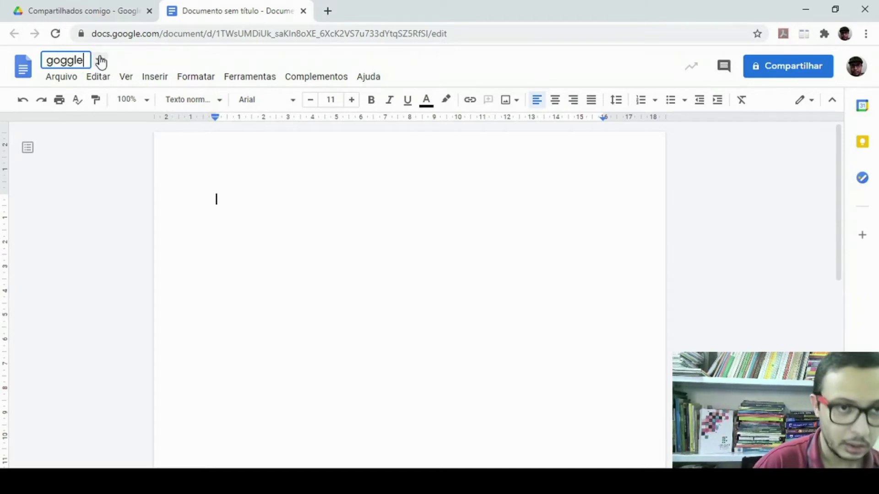
text( doc)
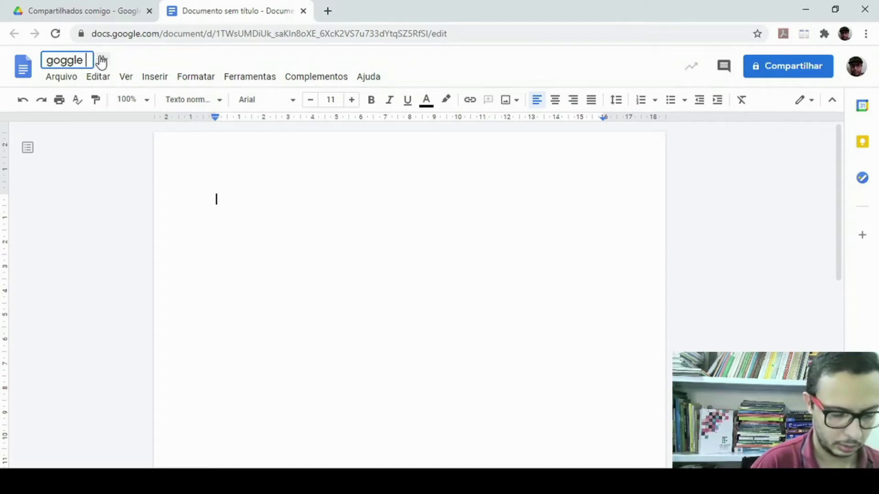
text(s)
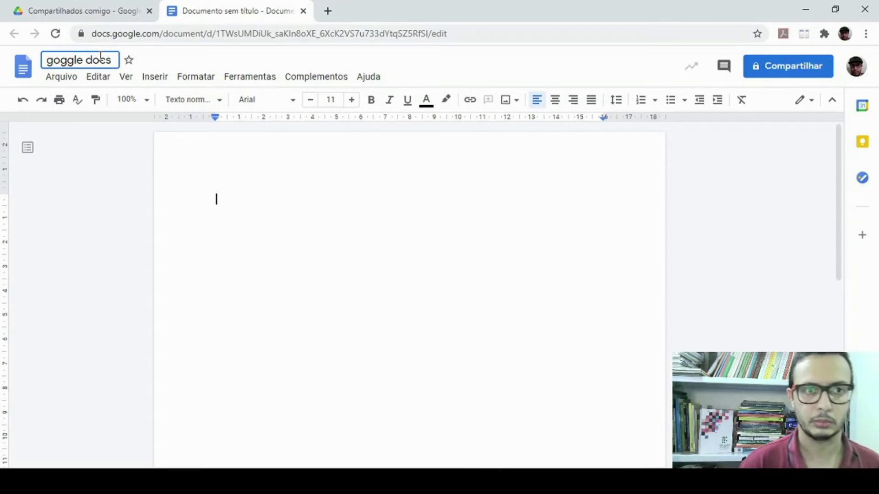
click(244, 196)
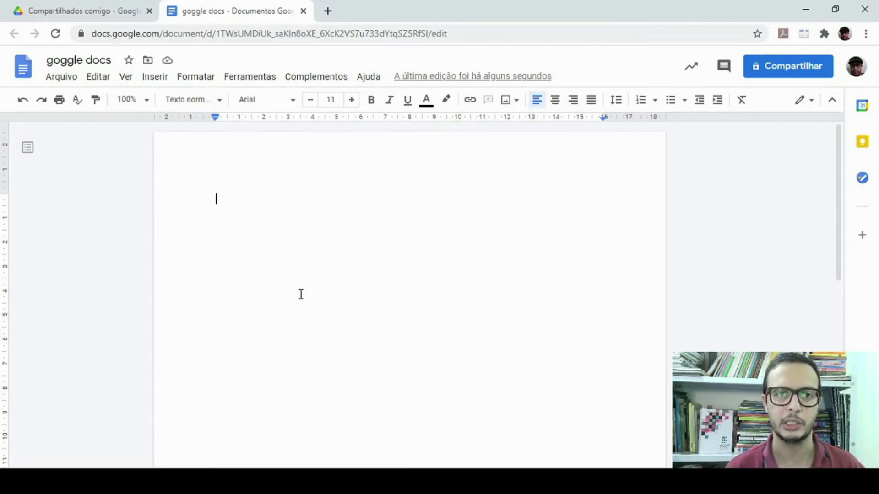
Look through the document's file, editing, view, insertion, formatting, tools, add-ons and help commands.
click(67, 81)
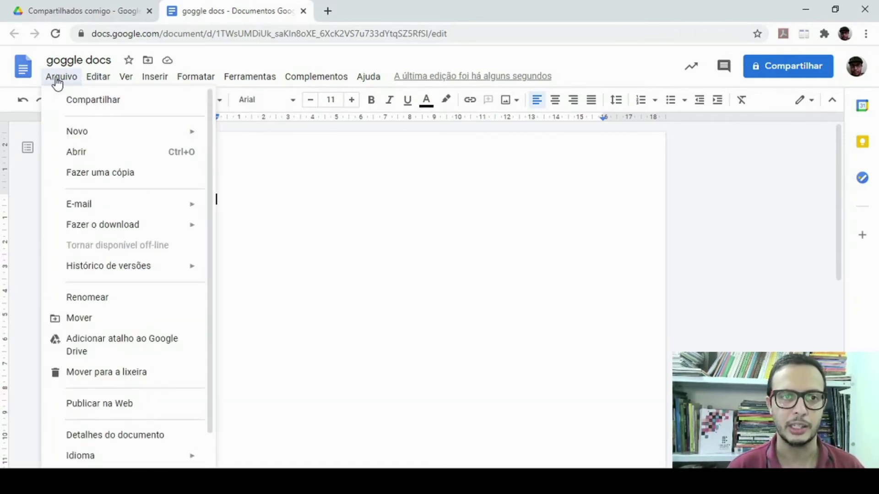
click(94, 82)
click(101, 83)
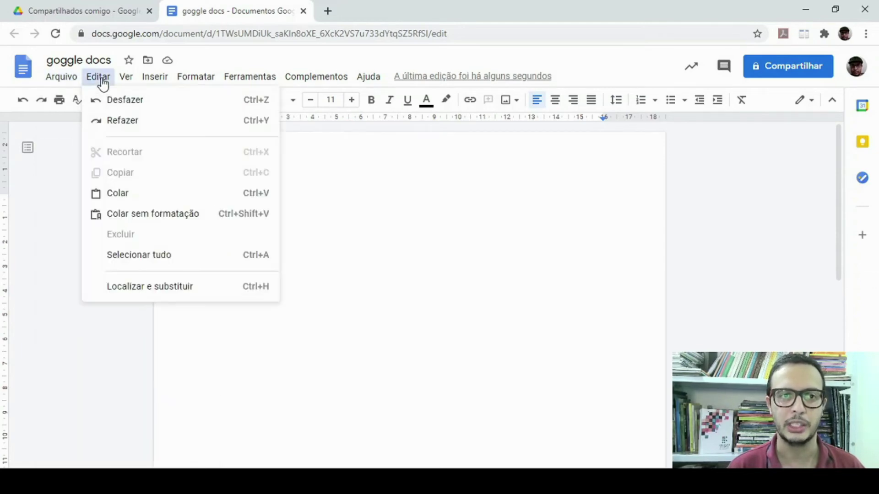
click(128, 84)
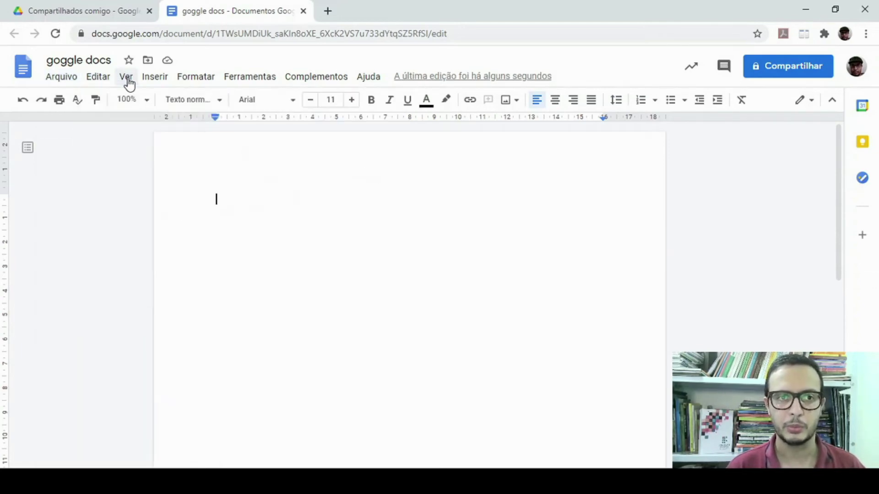
click(130, 85)
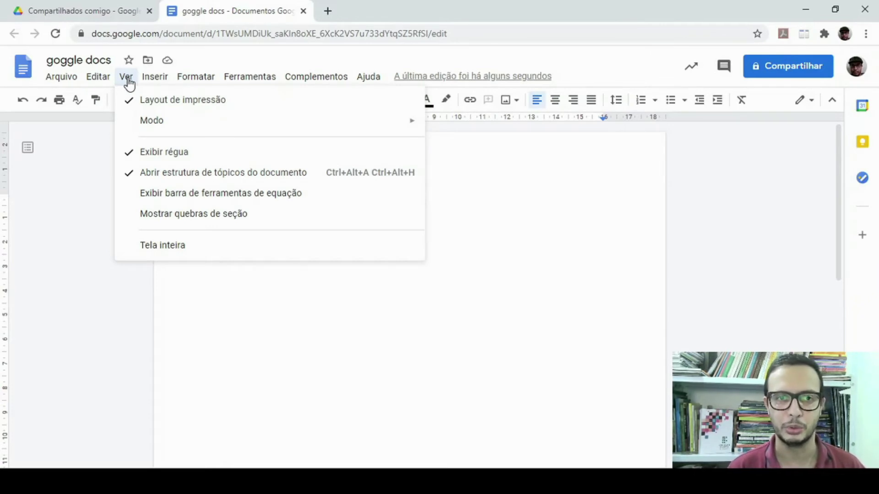
mouse_move(155, 84)
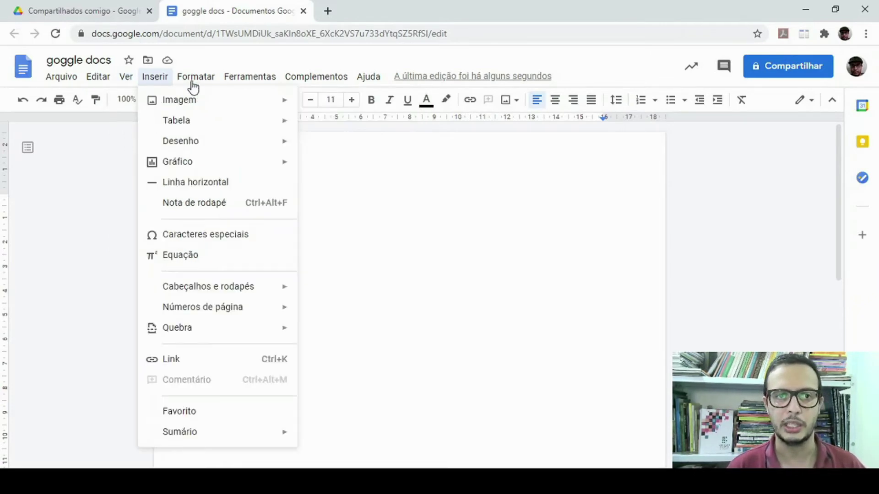
mouse_move(195, 87)
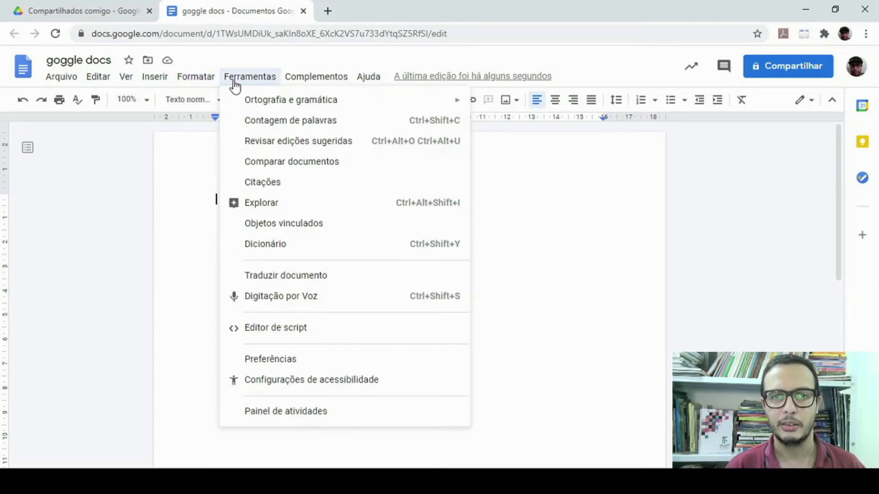
mouse_move(301, 84)
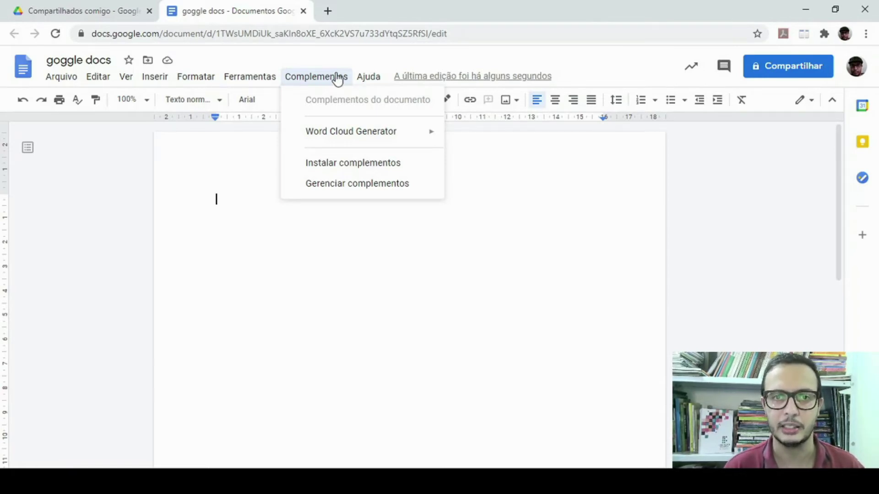
click(369, 82)
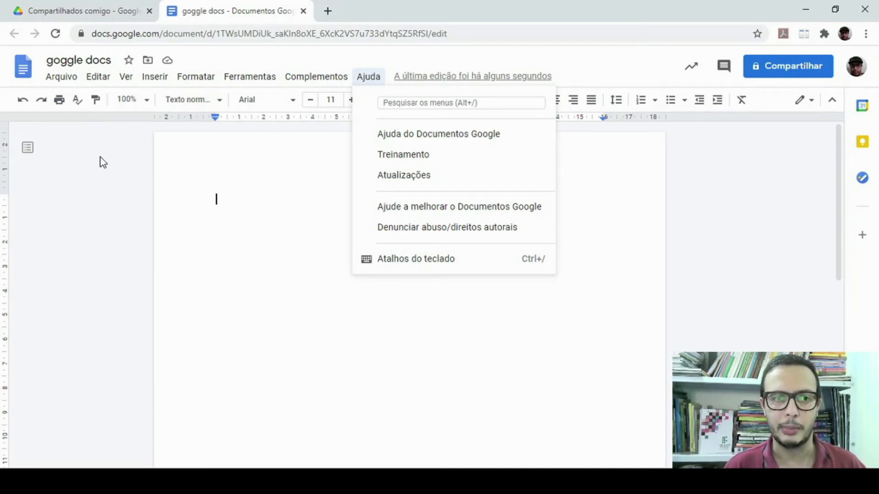
click(88, 167)
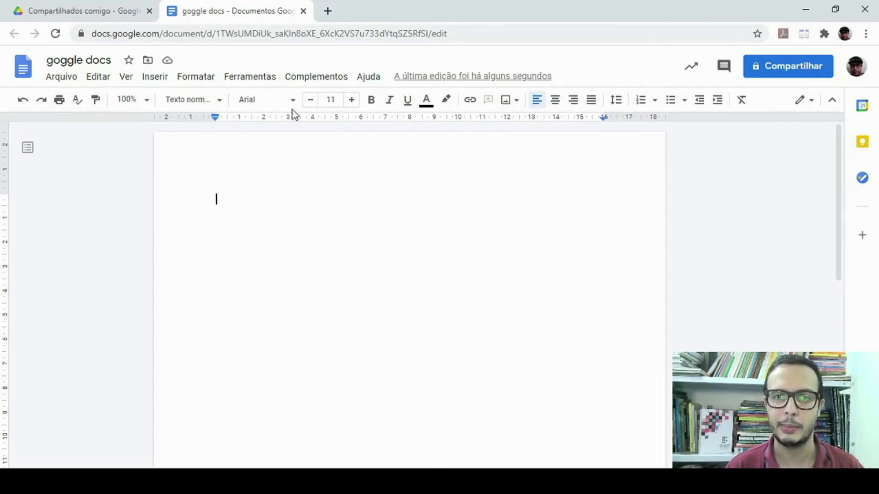
click(40, 105)
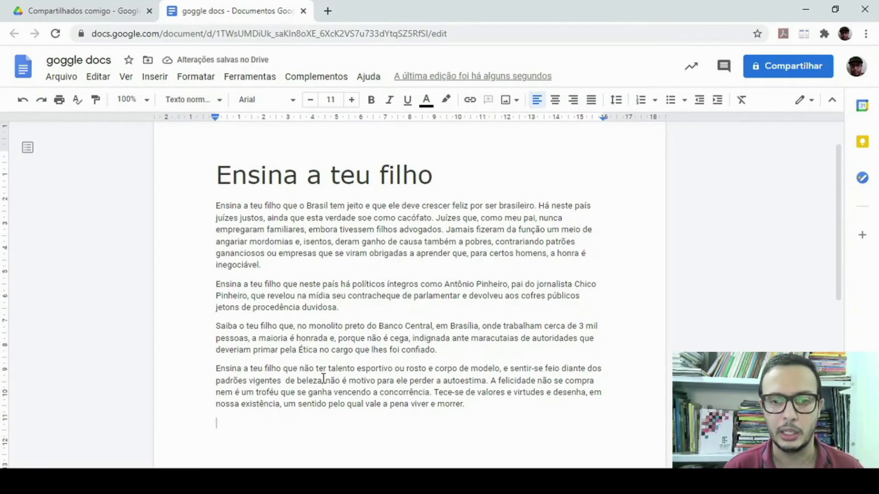
Delete the whole "Ensina a teu filho" text, heading included, and undo the deletion, doing this twice.
drag(489, 405, 193, 155)
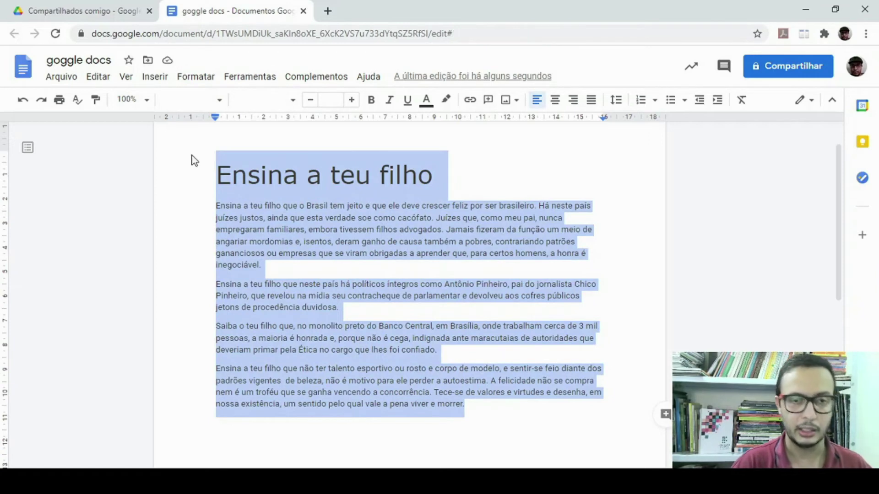
key(BackSpace)
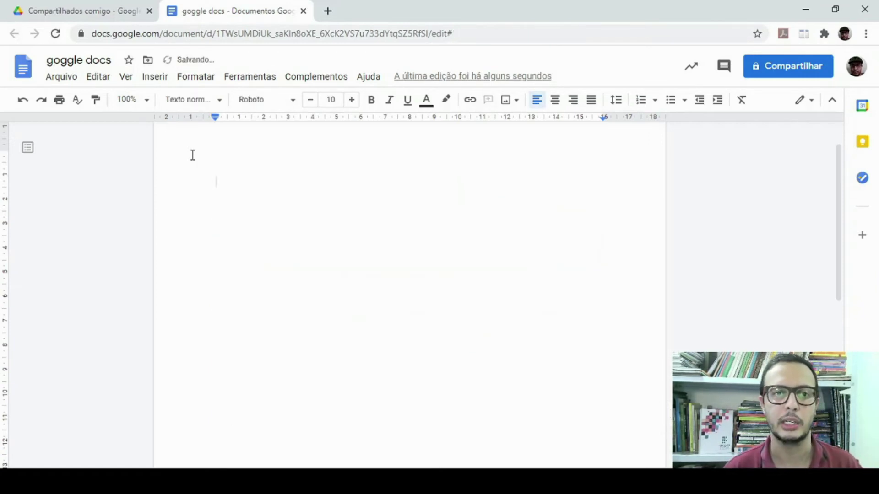
click(24, 100)
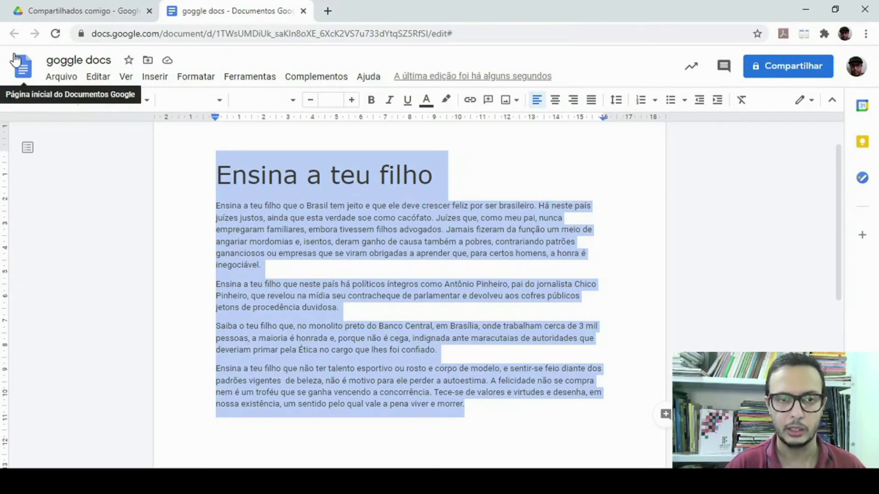
key(Delete)
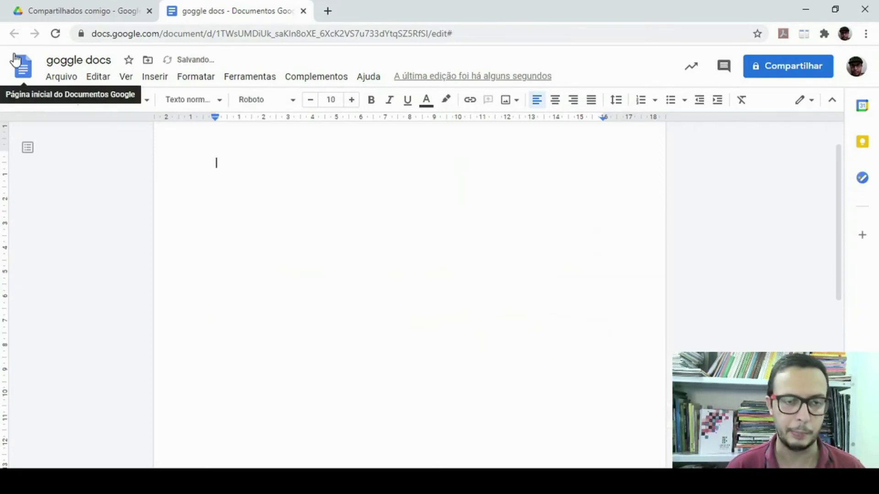
key(ctrl+z)
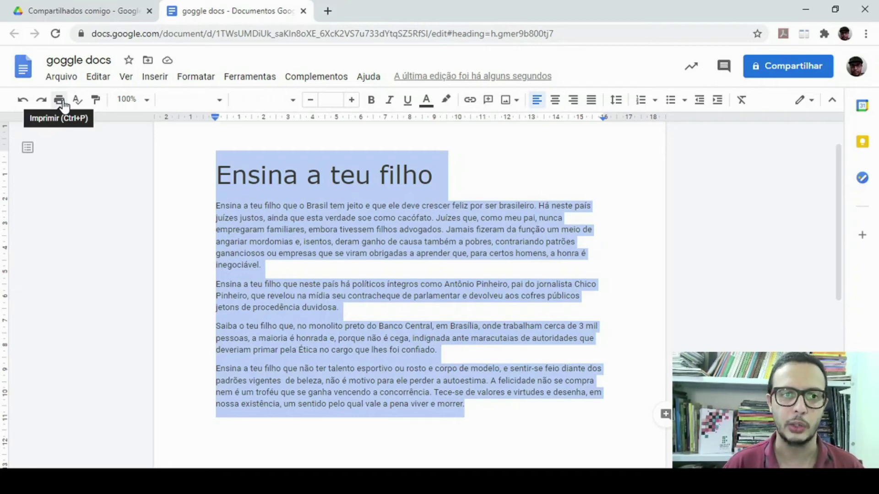
Look through the print settings for printer destination, pages and copies, try the "Personalizado" page range, and leave without printing.
click(59, 100)
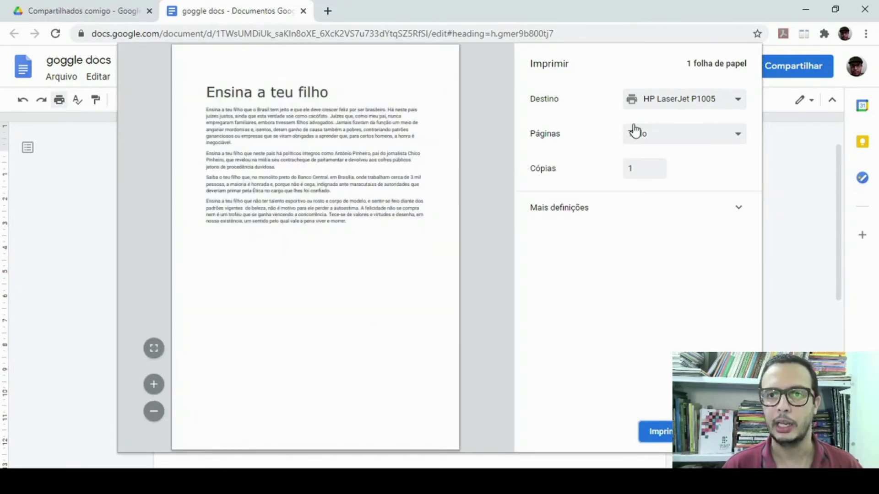
click(648, 107)
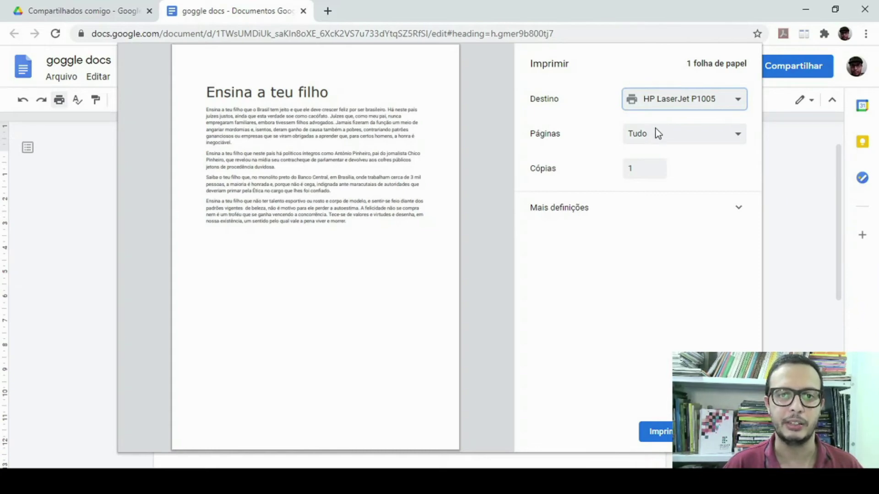
click(605, 120)
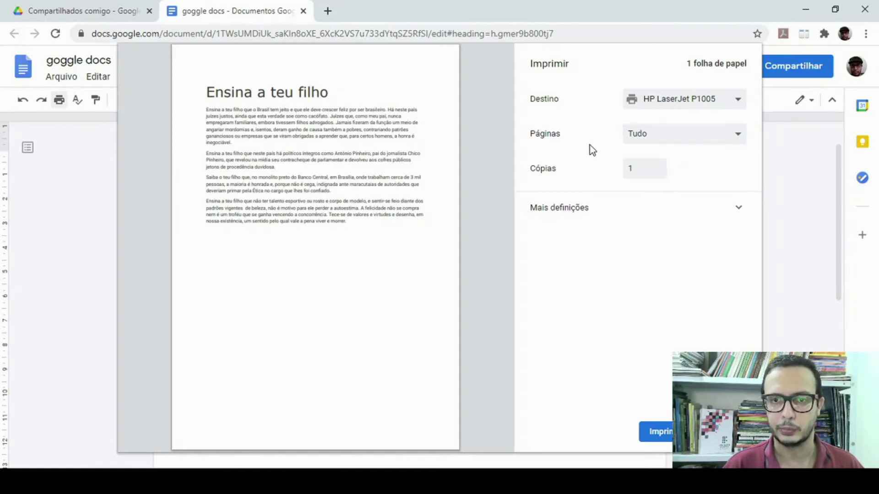
click(651, 140)
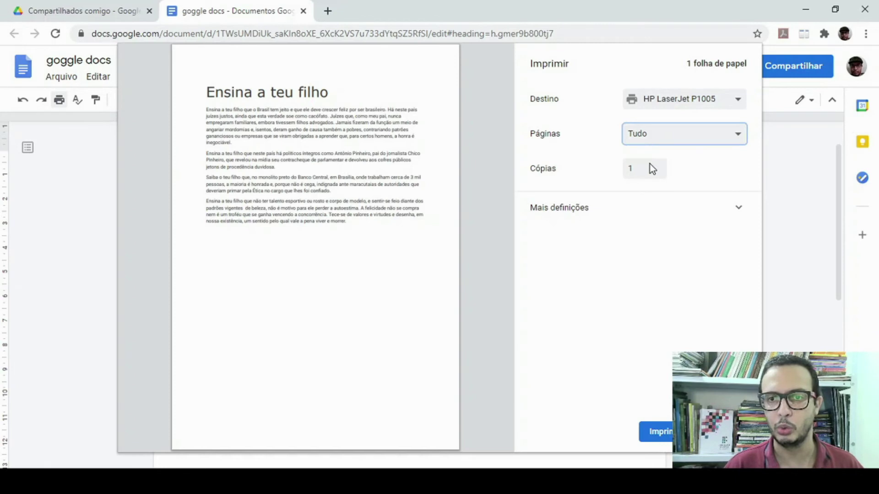
key(Down)
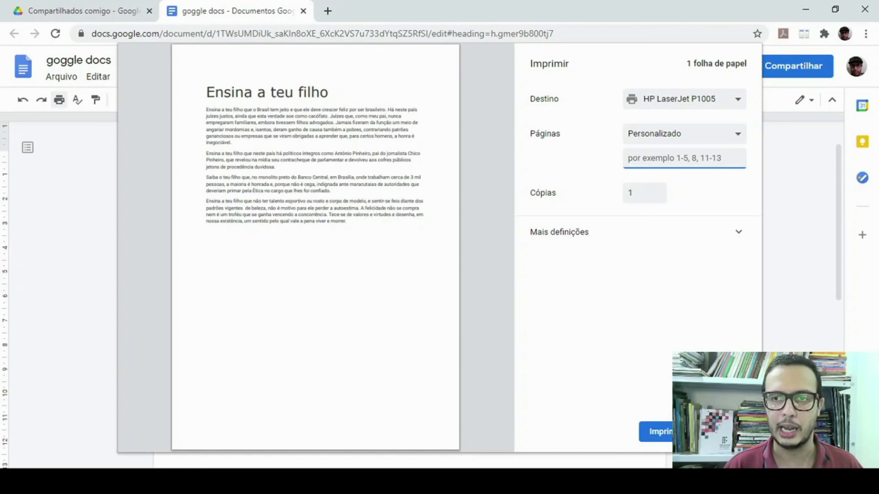
key(Escape)
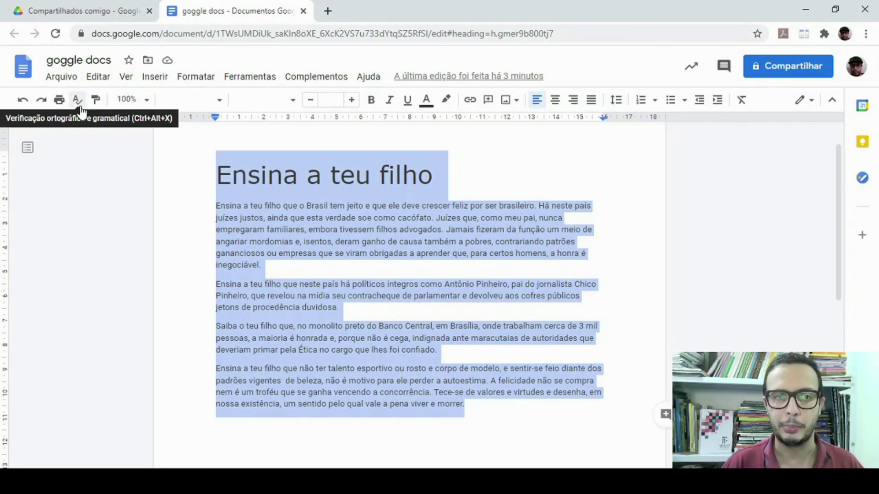
Run the spelling and grammar check on the document, close its result, and clear the text selection.
click(81, 111)
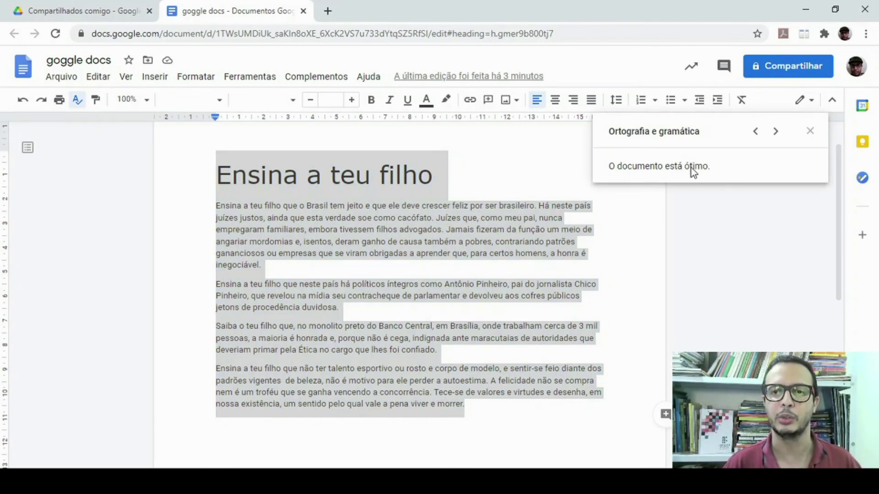
key(Escape)
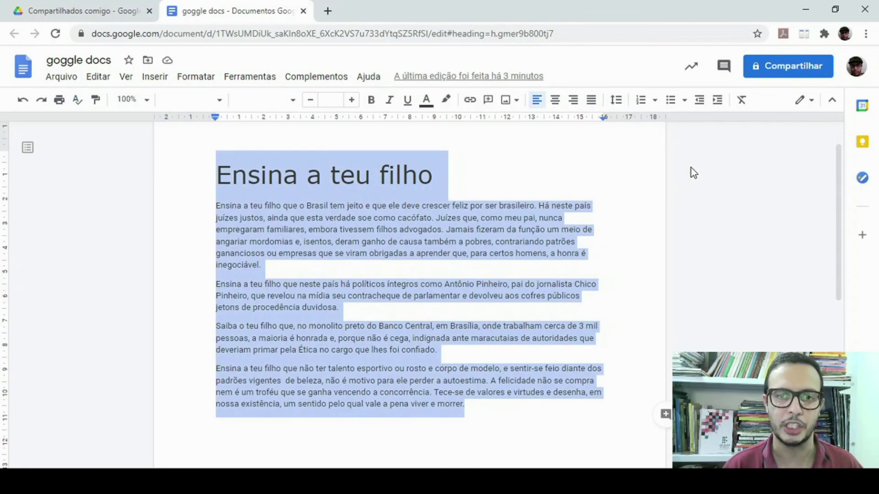
click(545, 278)
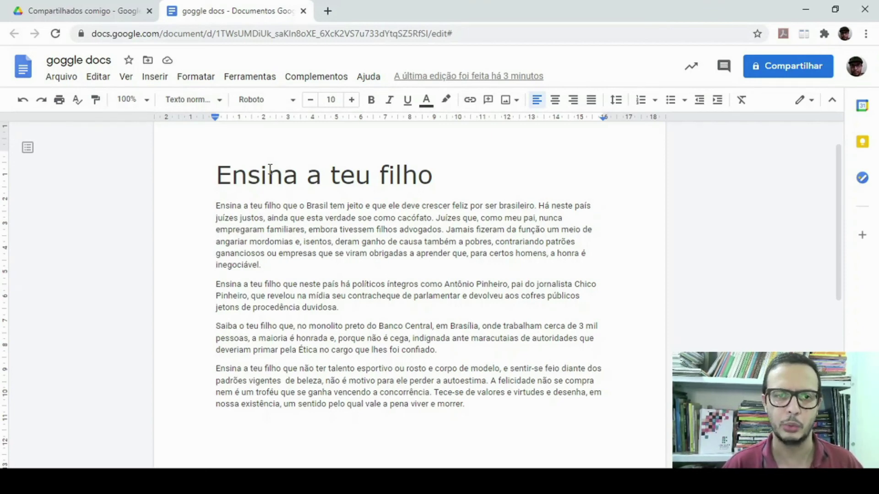
Copy the "Ensina a teu filho" heading's formatting onto the first body paragraph with Paint format, and revert the paragraph's formatting.
drag(217, 176, 430, 178)
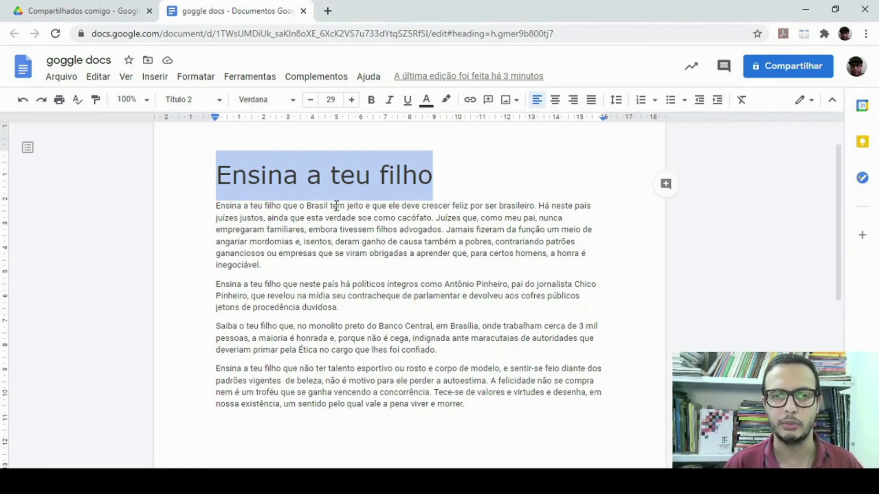
click(96, 101)
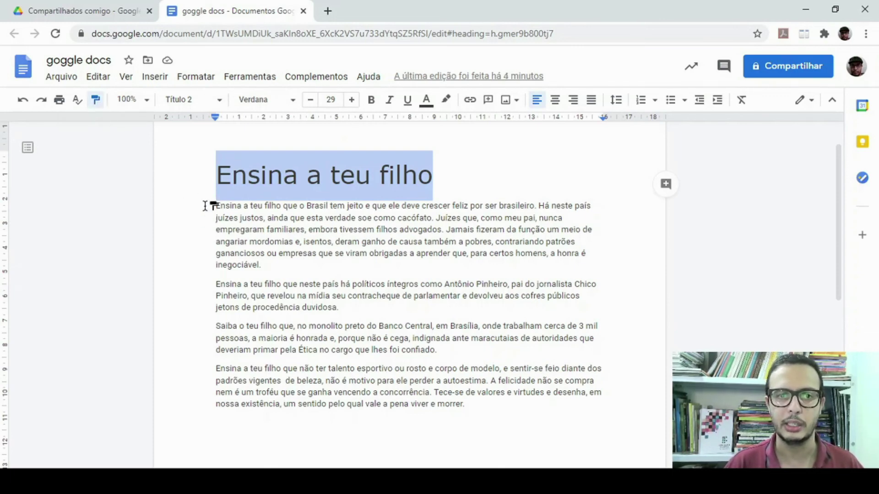
mouse_move(204, 205)
mouse_down()
mouse_move(304, 232)
mouse_move(351, 265)
mouse_up()
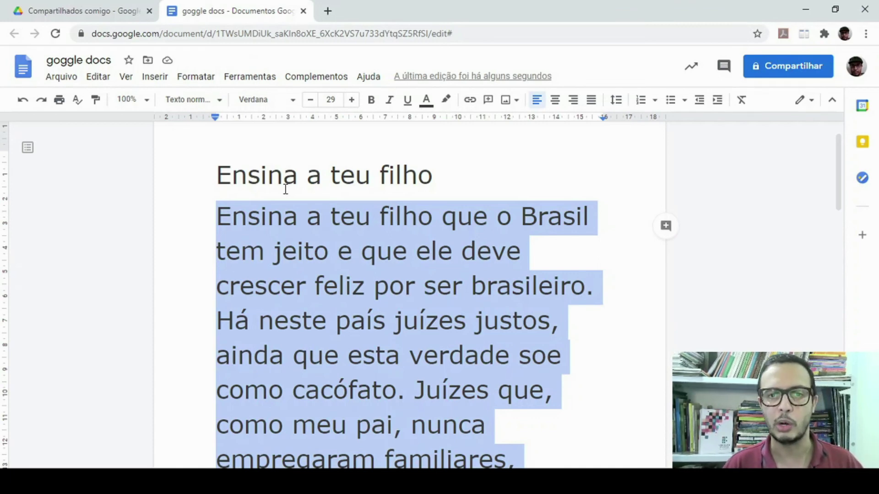
key(ctrl+backslash)
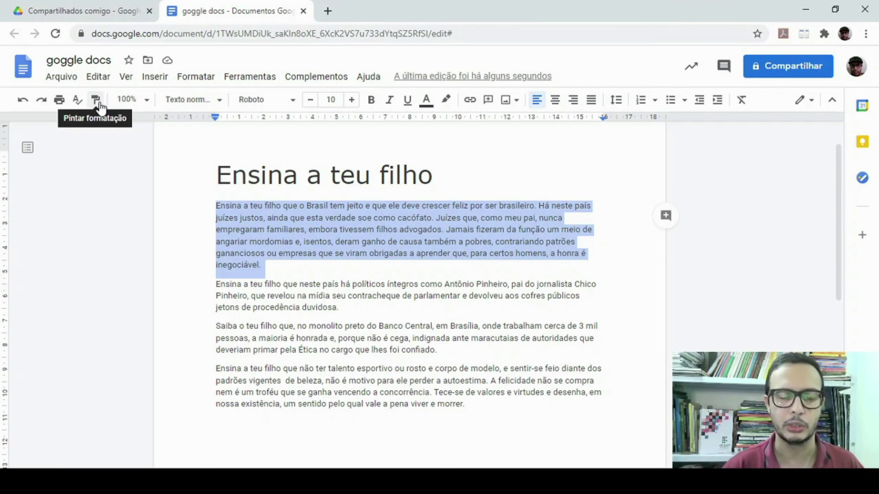
Try the document zoom at 125% and 150%, return it to 100%, and set it to 125%.
click(147, 100)
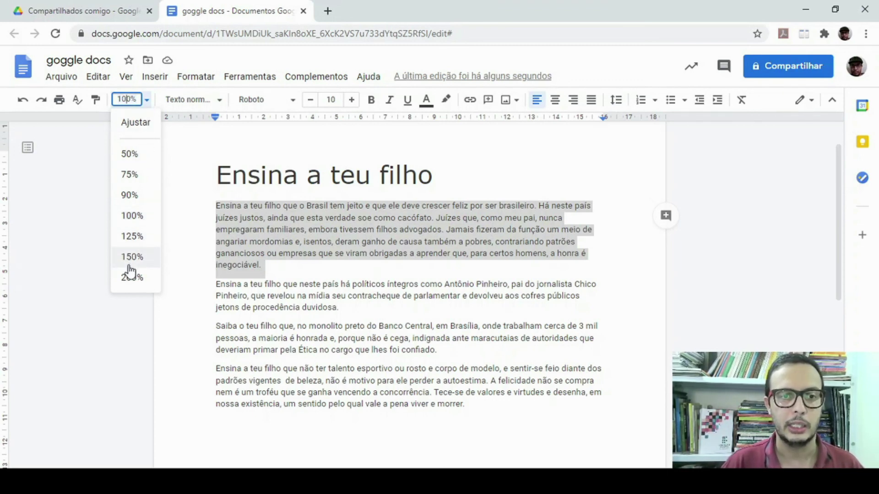
click(132, 239)
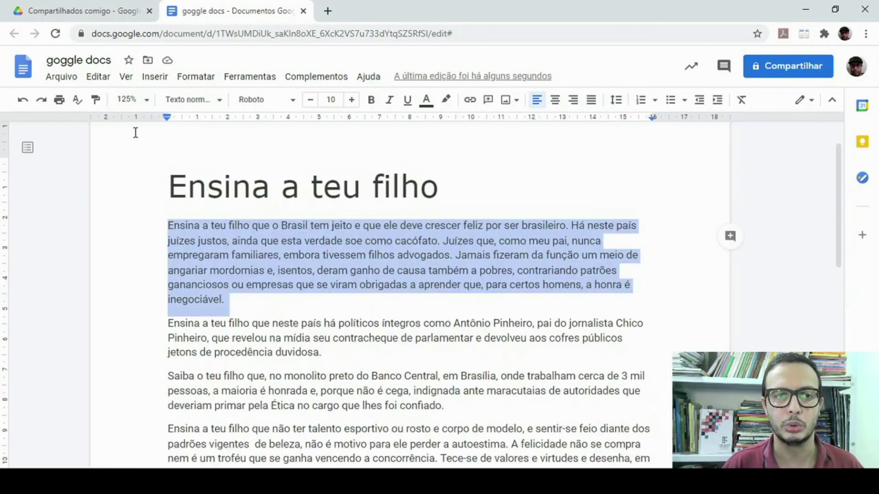
click(143, 101)
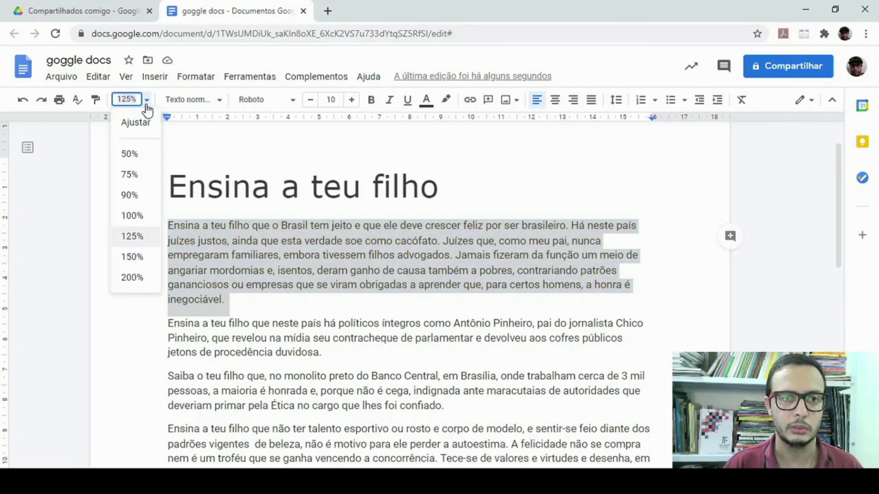
click(147, 255)
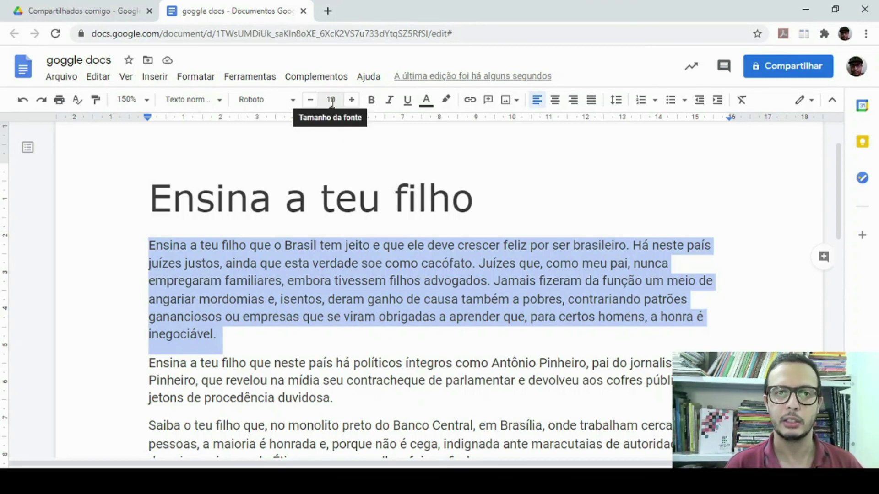
click(144, 102)
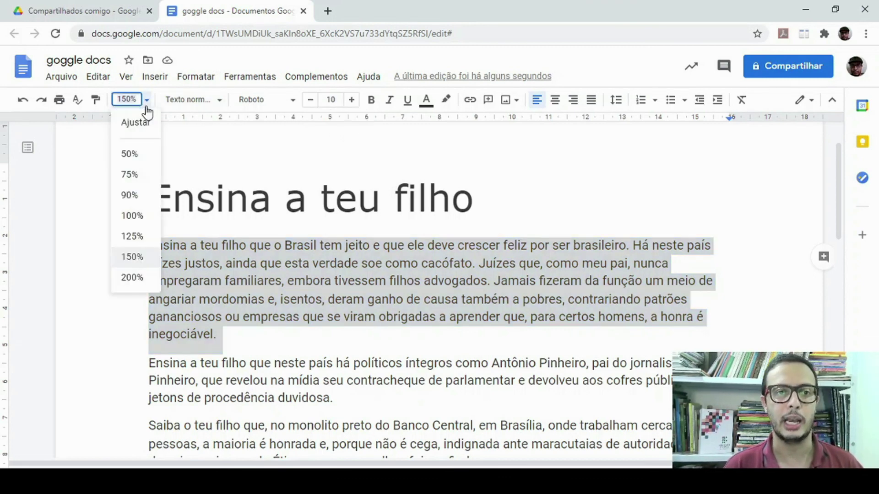
click(136, 216)
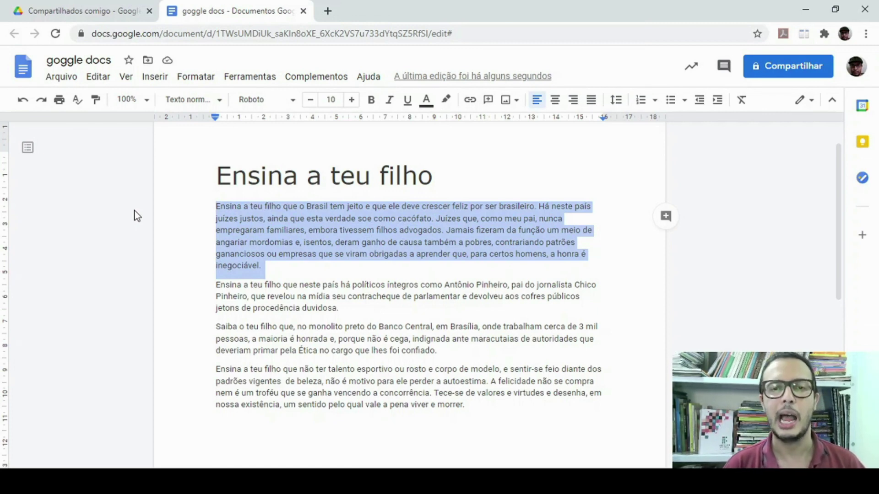
click(146, 103)
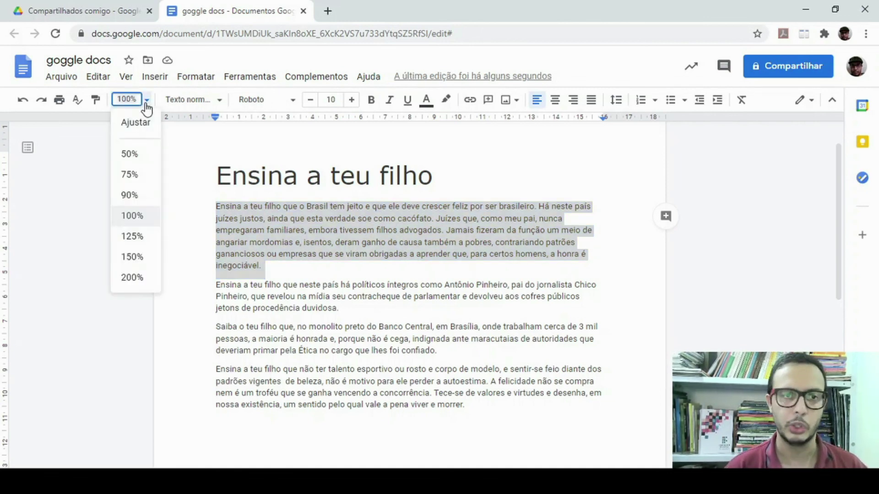
click(132, 236)
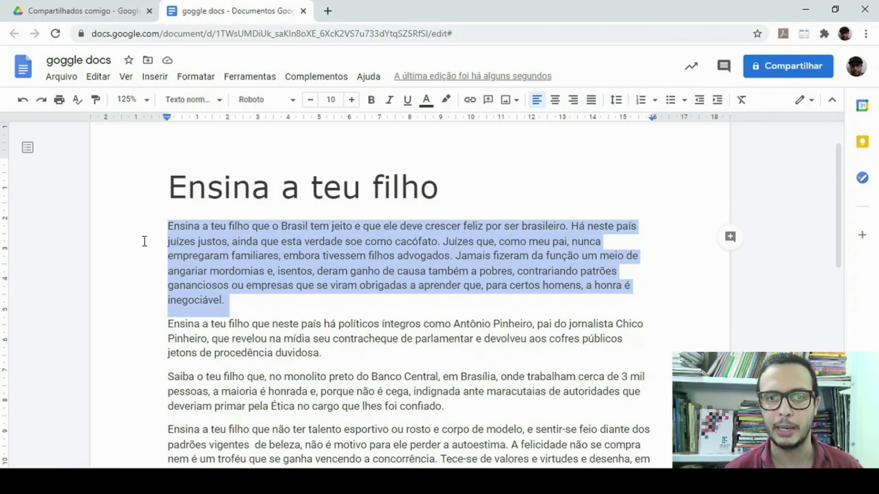